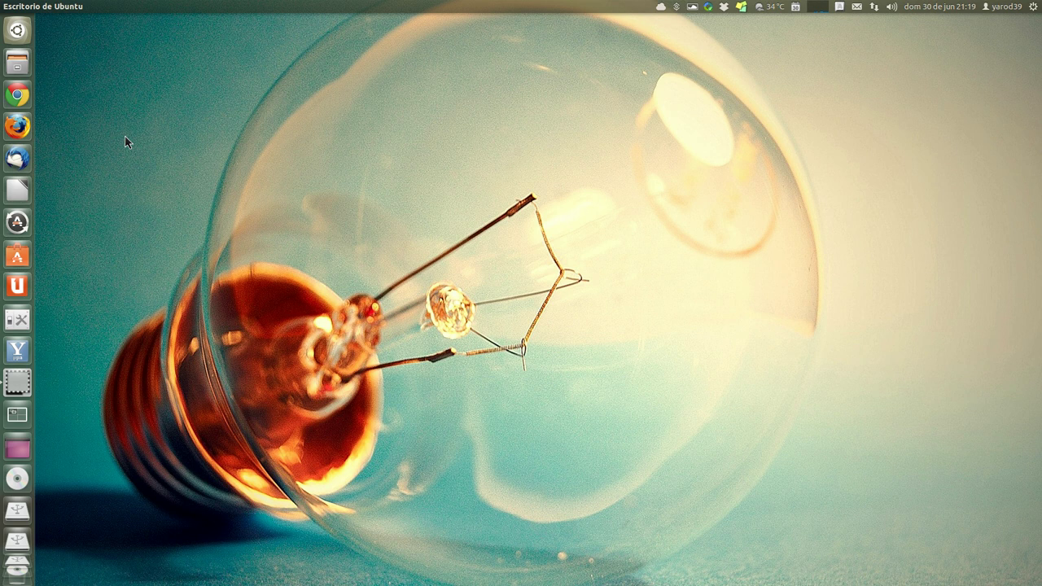
# Launch 'Editor de imágenes GIMP' from the Dash application search results.
pyautogui.click(18, 31)
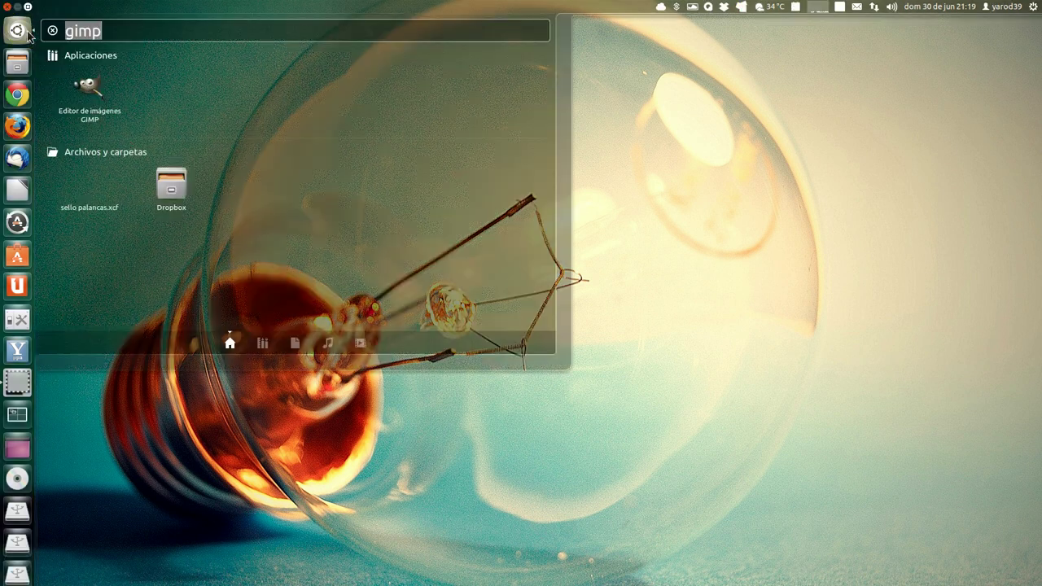
pyautogui.click(98, 94)
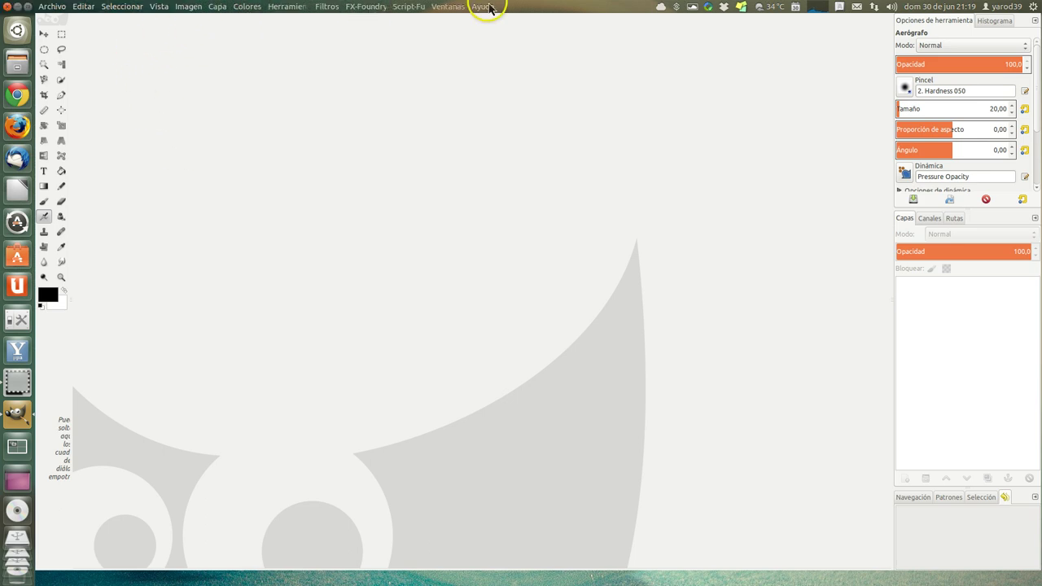
# View GIMP's About information, then widen the toolbox to four tool columns.
pyautogui.click(484, 7)
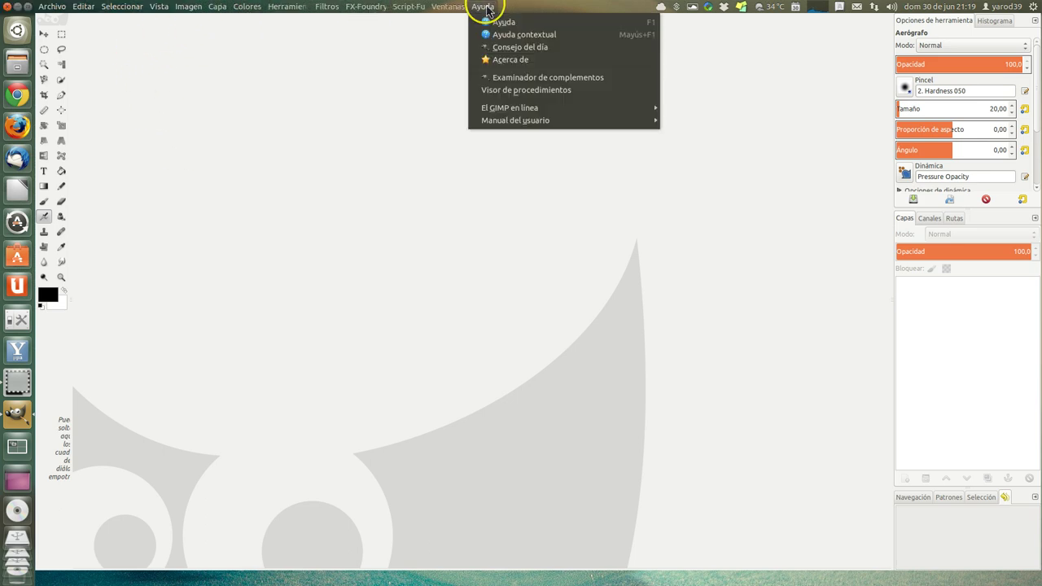
pyautogui.click(506, 63)
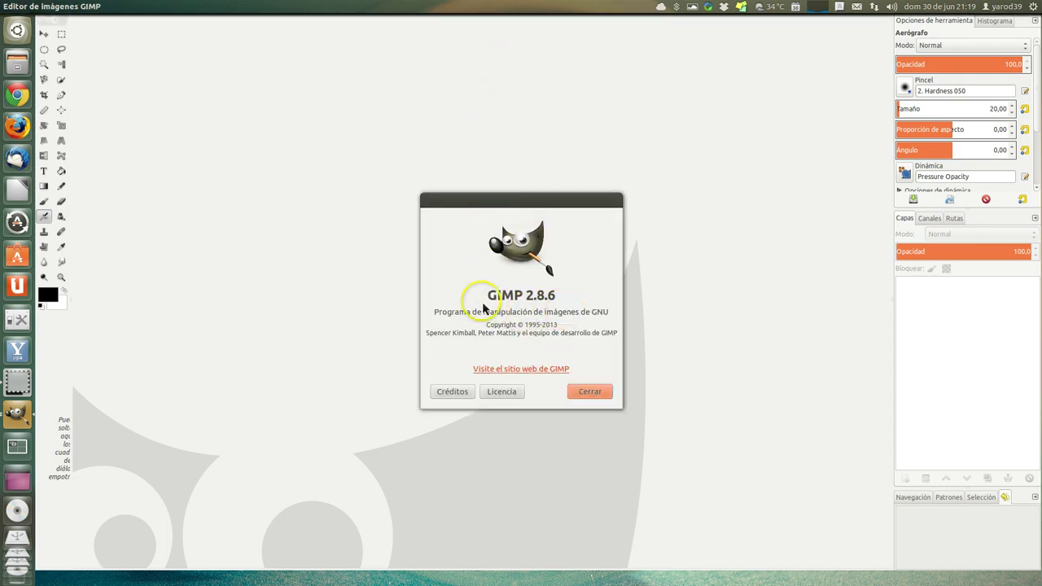
pyautogui.click(430, 200)
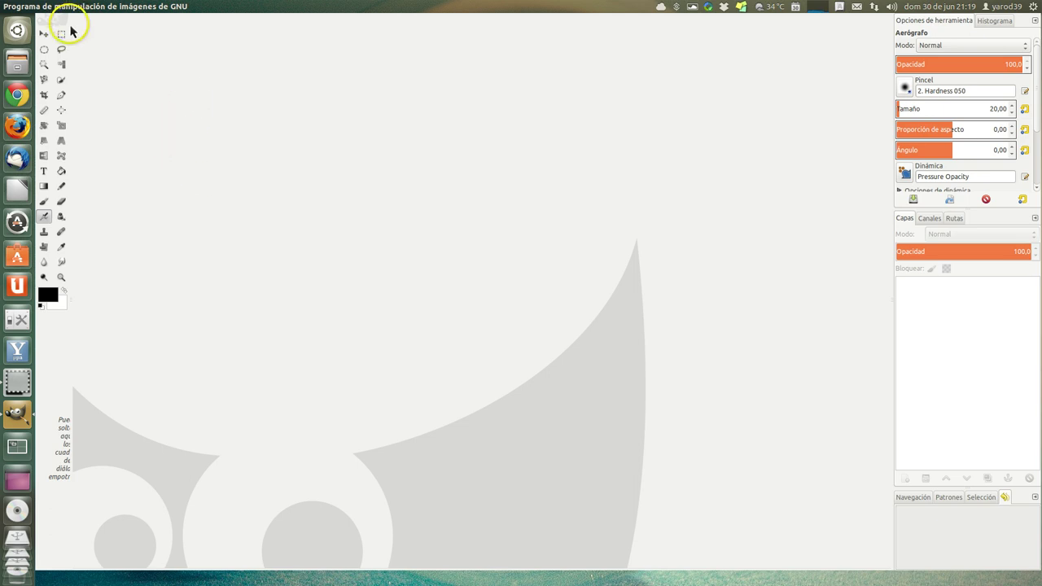
pyautogui.moveTo(72, 26); pyautogui.dragTo(102, 34)
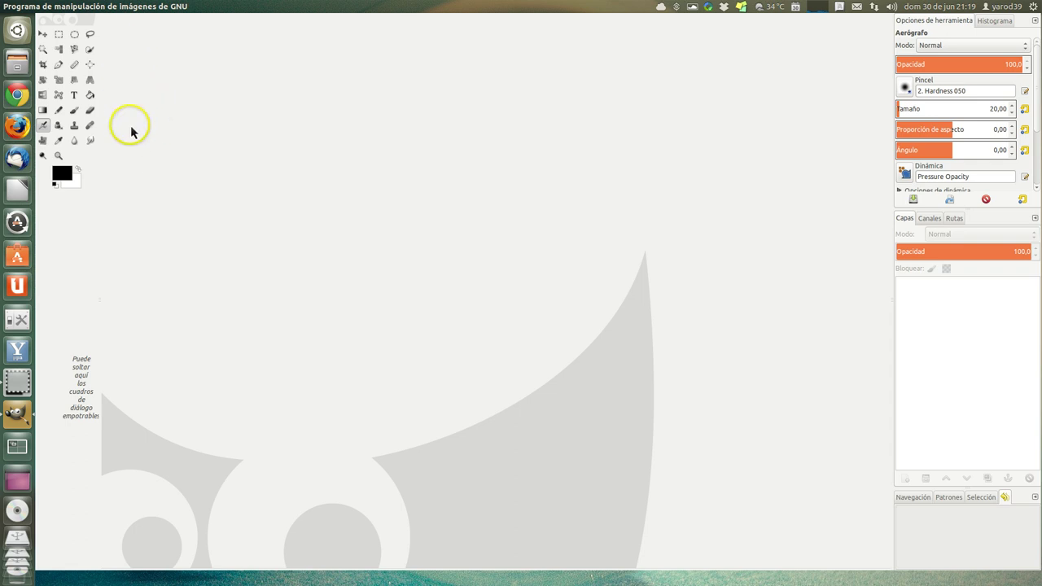
pyautogui.moveTo(98, 6)
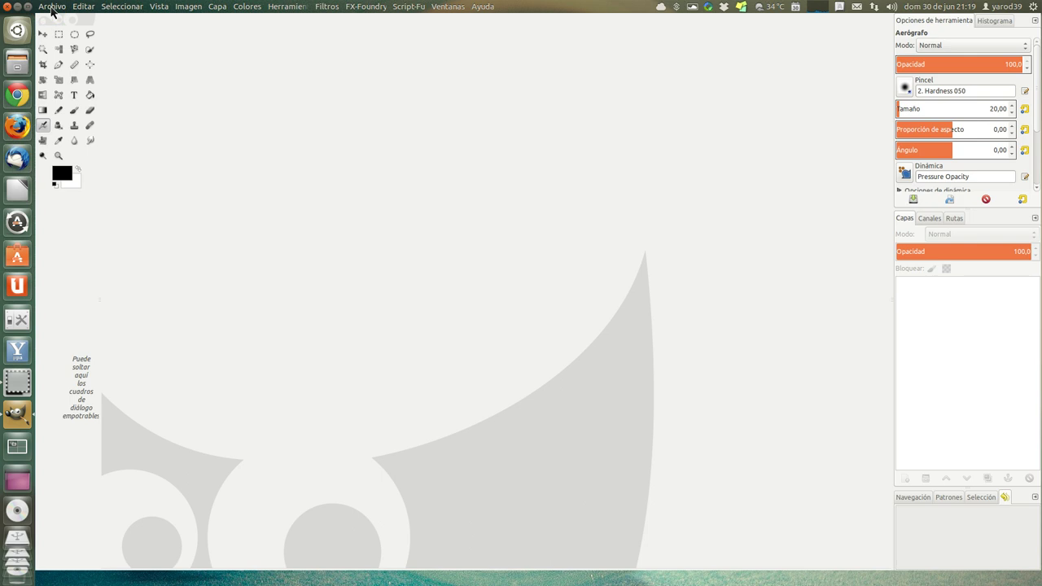
# Create a new 640 × 400 px image with the default settings.
pyautogui.click(49, 6)
pyautogui.click(59, 23)
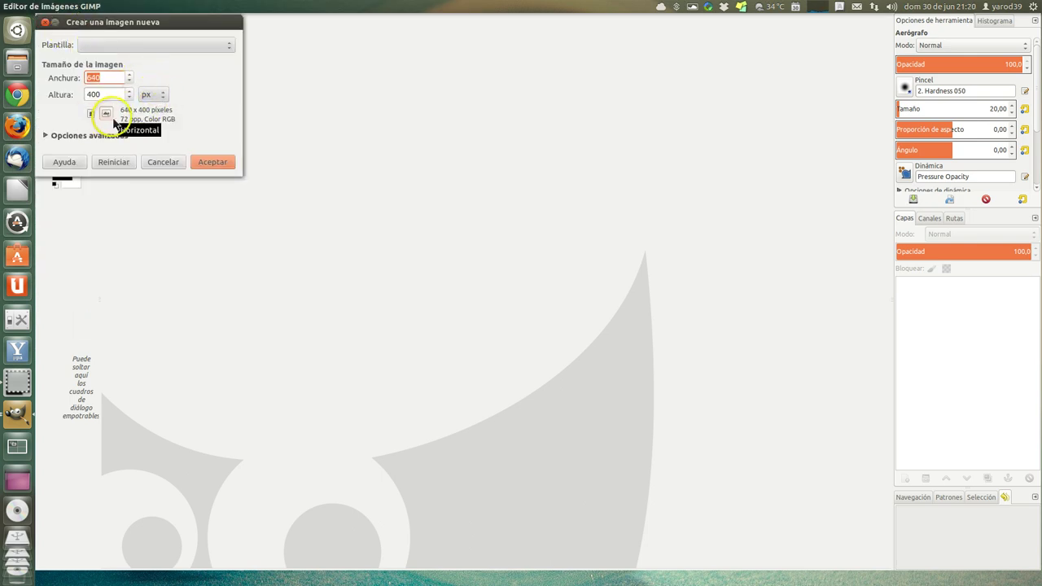
pyautogui.click(215, 166)
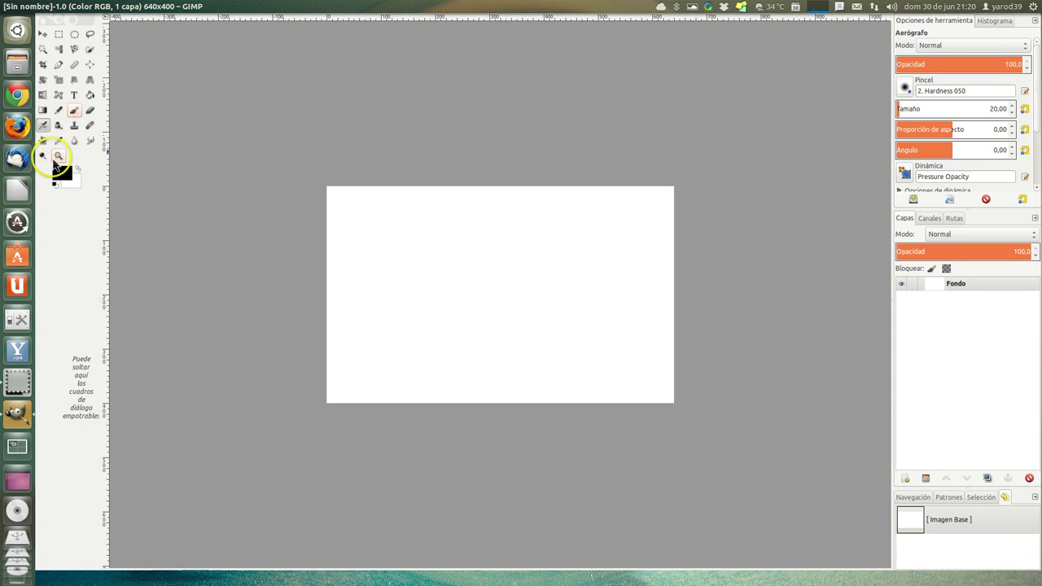
# Zoom in twice on the blank canvas with the Zoom tool, then select the Move tool.
pyautogui.click(59, 155)
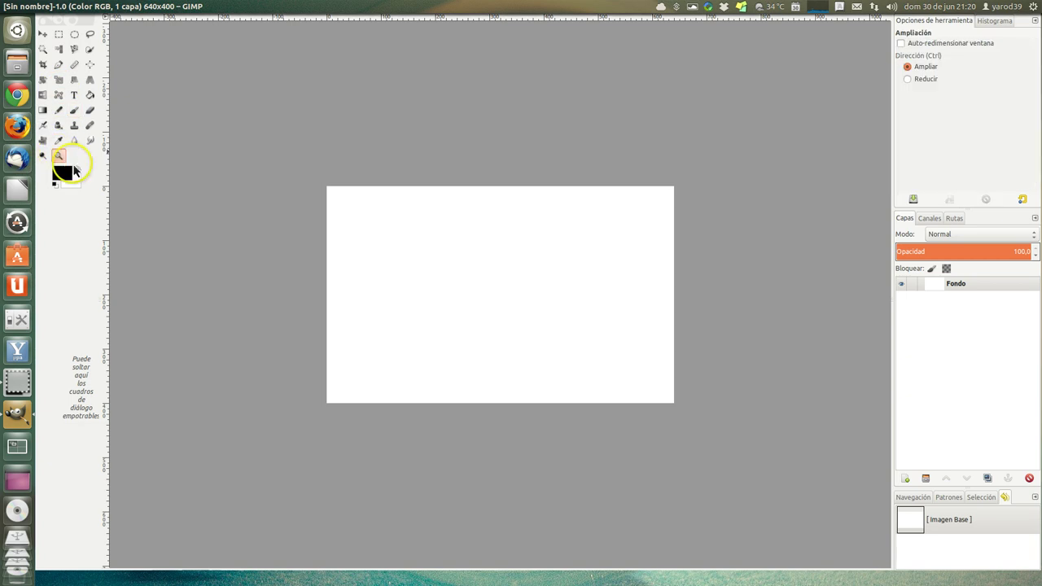
pyautogui.click(462, 300)
pyautogui.keyDown('ctrl'); pyautogui.click(491, 307); pyautogui.keyUp('ctrl')
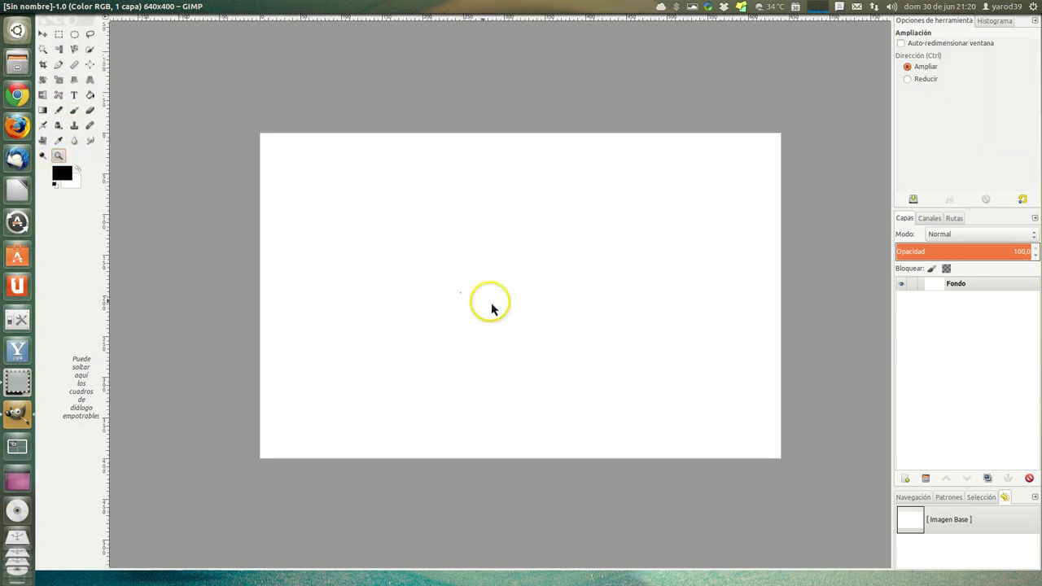
pyautogui.click(43, 34)
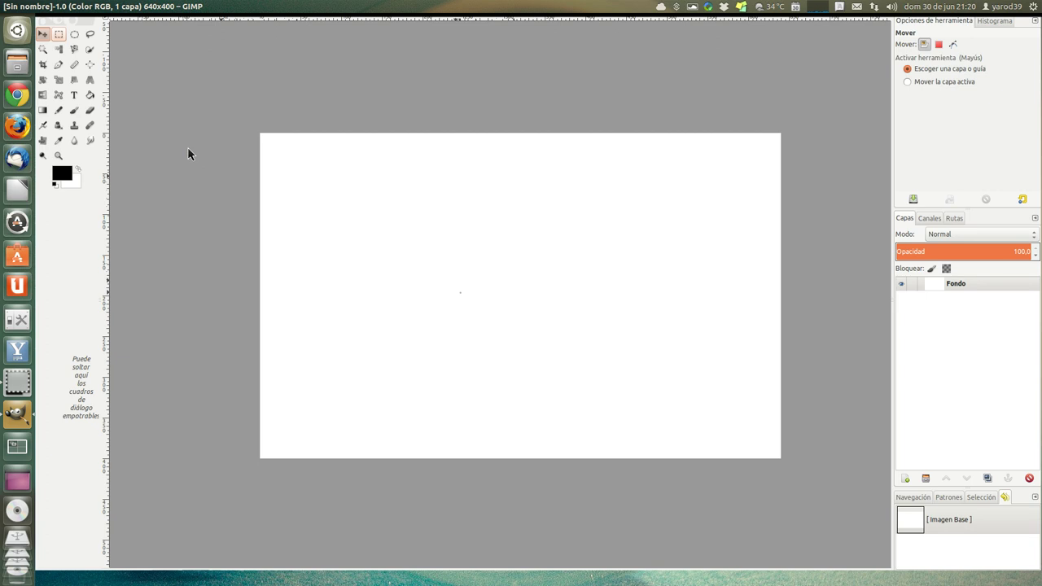
# Magnify the blank canvas further with the plus zoom shortcut.
pyautogui.click(178, 118)
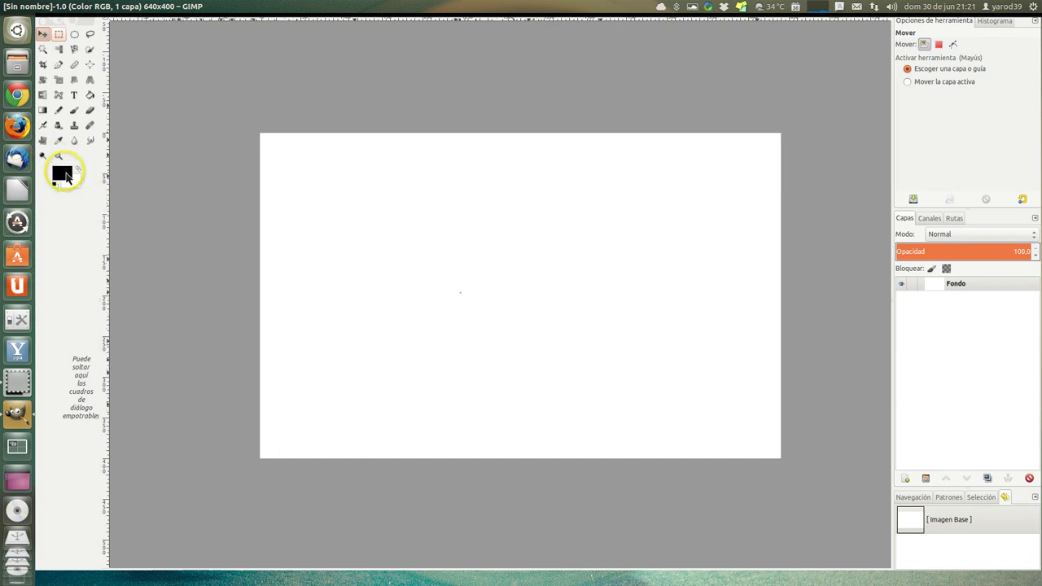
pyautogui.press('+')
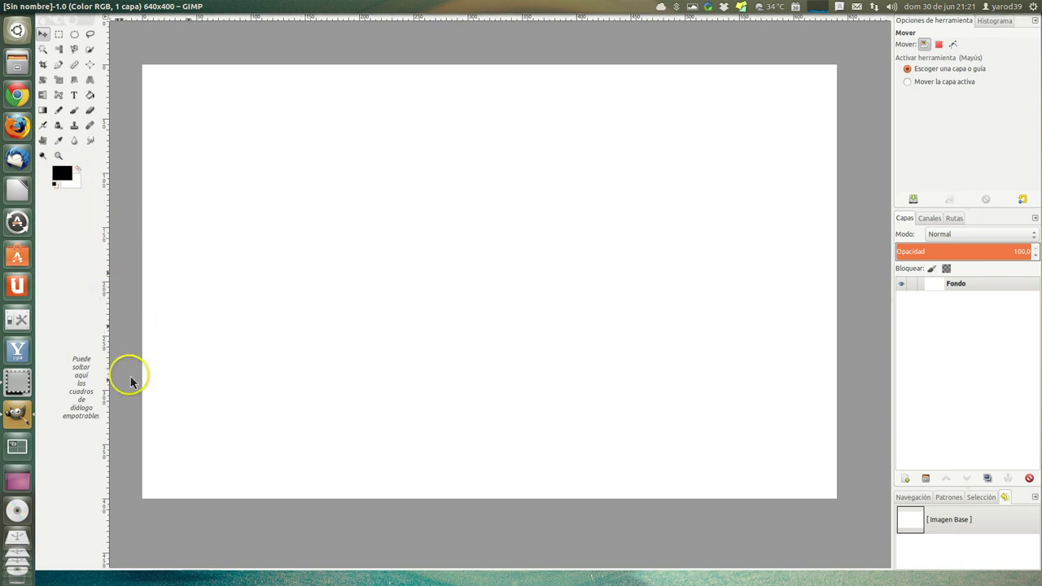
# Activate the Rectangle Select tool in replace mode.
pyautogui.click(18, 381)
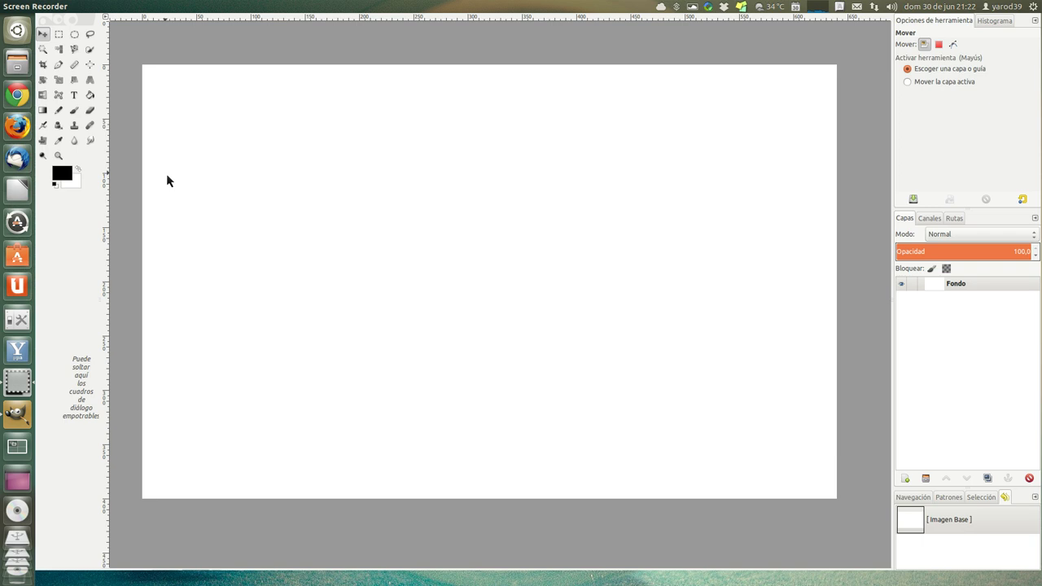
pyautogui.click(60, 41)
pyautogui.click(60, 42)
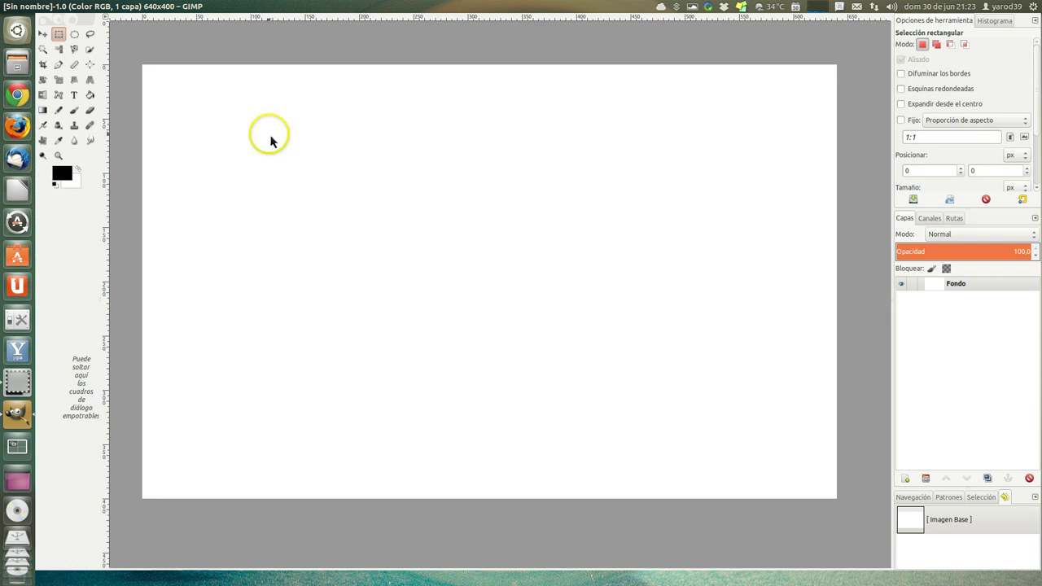
# Drag a large rectangular selection across the middle of the canvas, starting near 109, 58 px.
pyautogui.moveTo(261, 128)
pyautogui.mouseDown()
pyautogui.moveTo(344, 204)
pyautogui.moveTo(663, 436)
pyautogui.mouseUp()
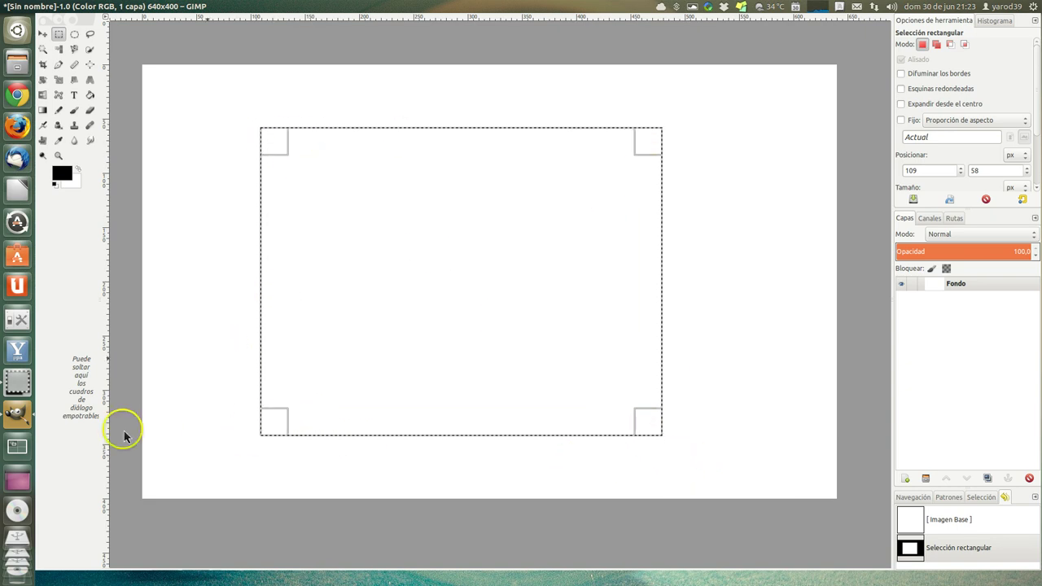
pyautogui.click(17, 381)
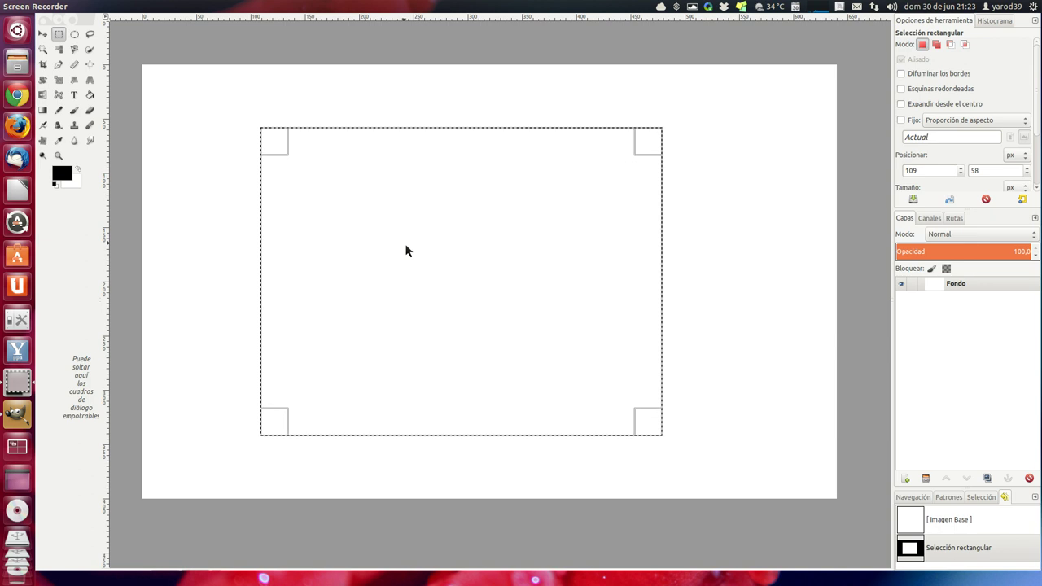
# Set the foreground colour to bright red (fb0202) in the colour chooser.
pyautogui.click(64, 175)
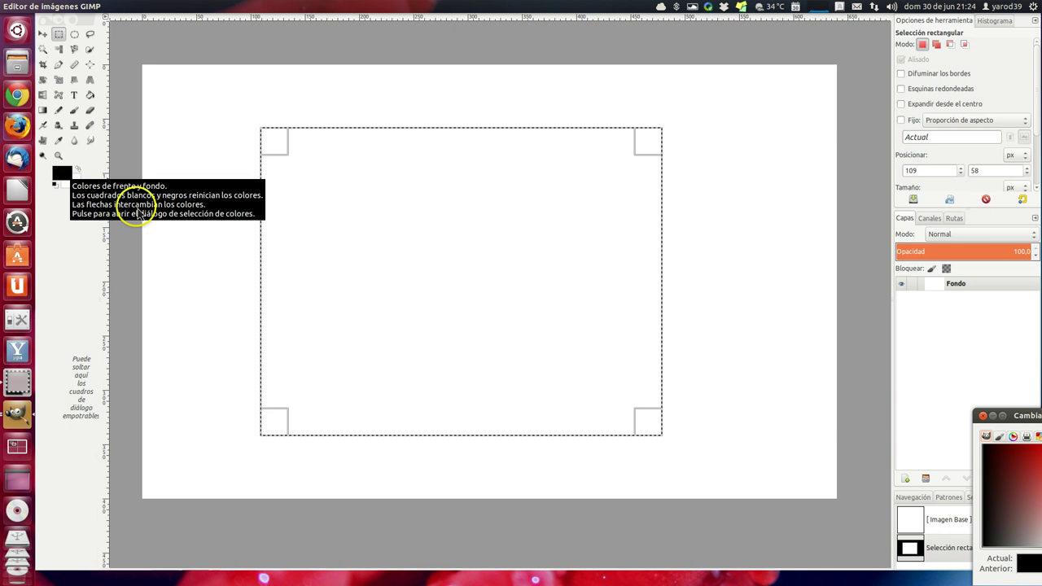
pyautogui.moveTo(1001, 417); pyautogui.dragTo(626, 383)
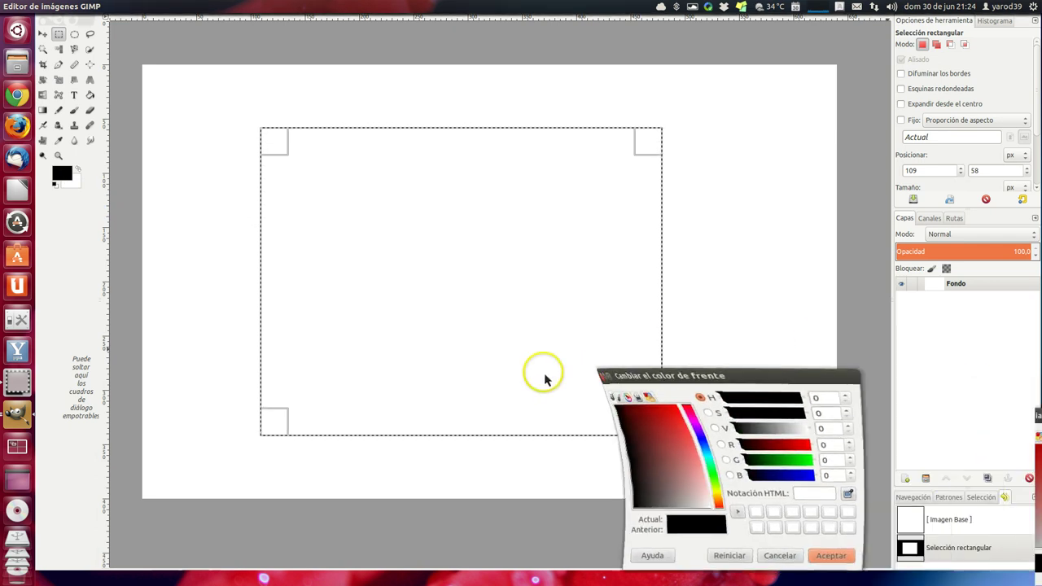
pyautogui.moveTo(545, 379)
pyautogui.mouseDown()
pyautogui.moveTo(69, 328)
pyautogui.moveTo(128, 246)
pyautogui.mouseUp()
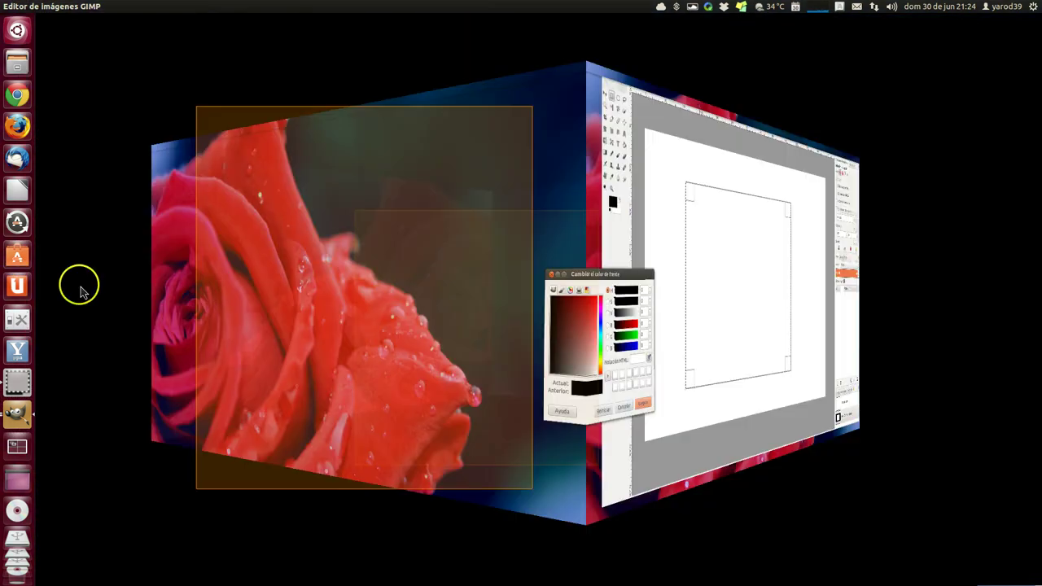
pyautogui.moveTo(128, 245); pyautogui.dragTo(302, 294)
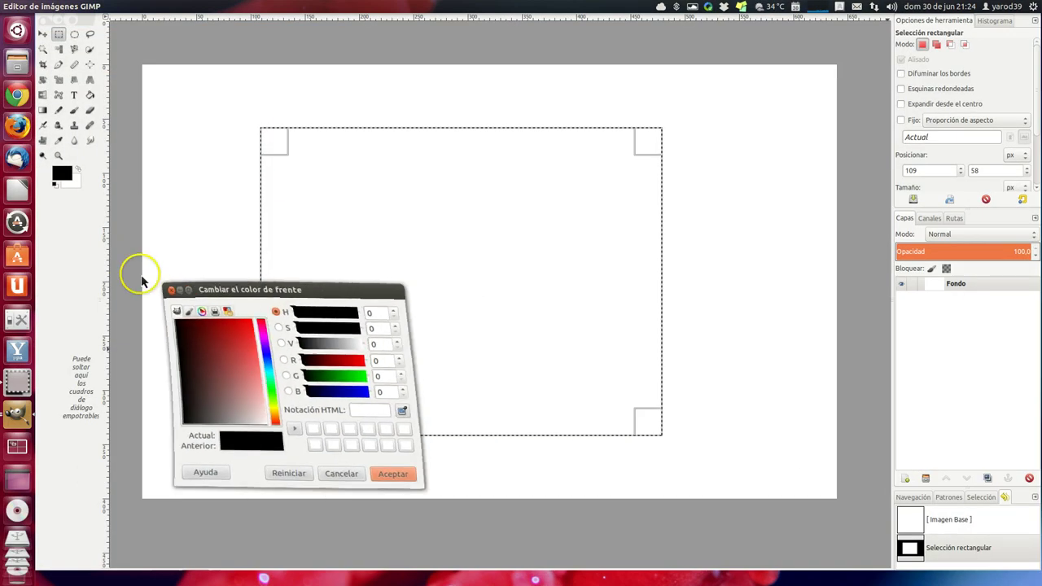
pyautogui.moveTo(141, 281); pyautogui.dragTo(114, 267)
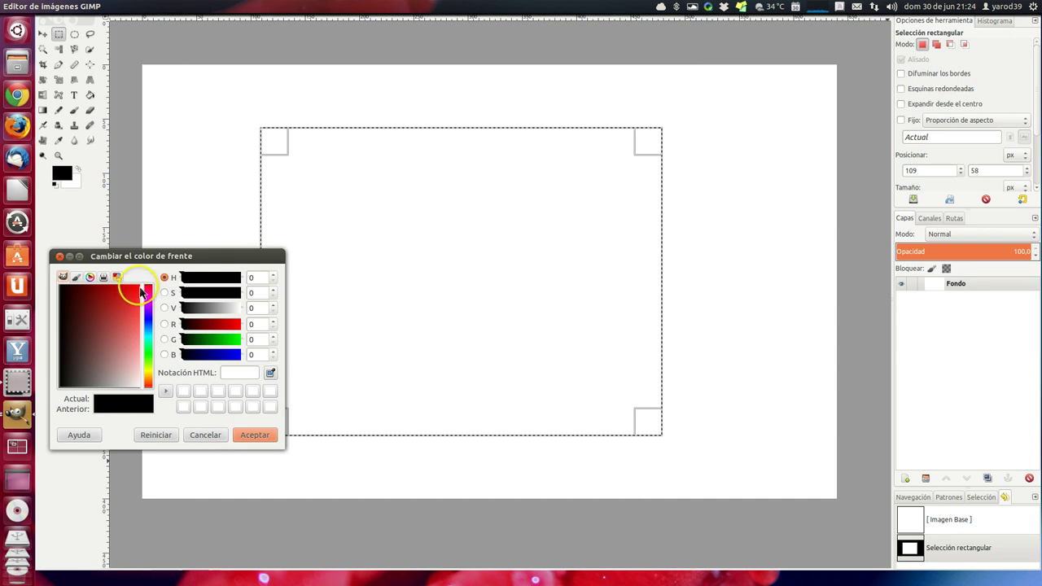
pyautogui.click(140, 291)
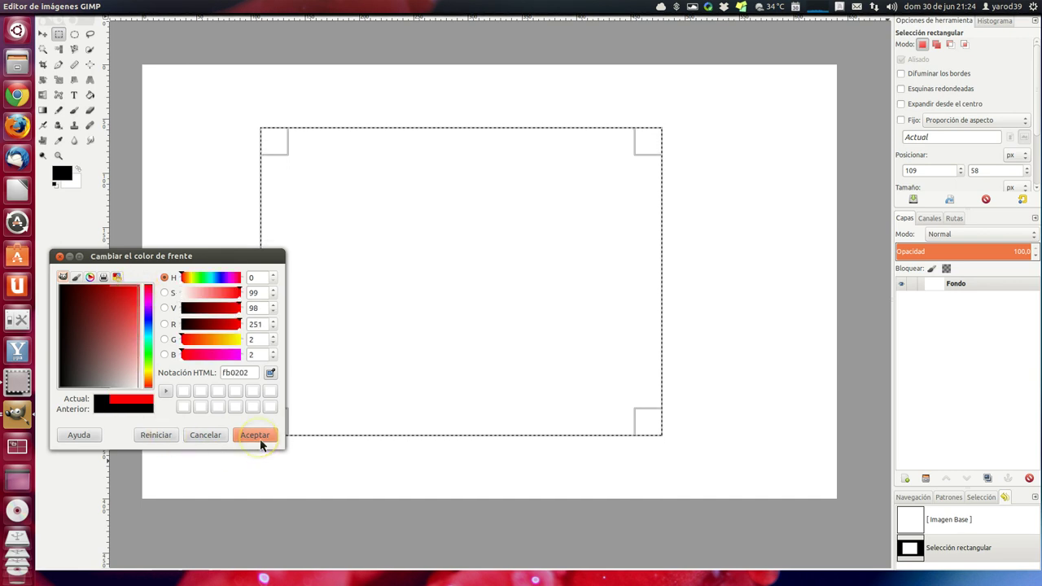
pyautogui.click(255, 435)
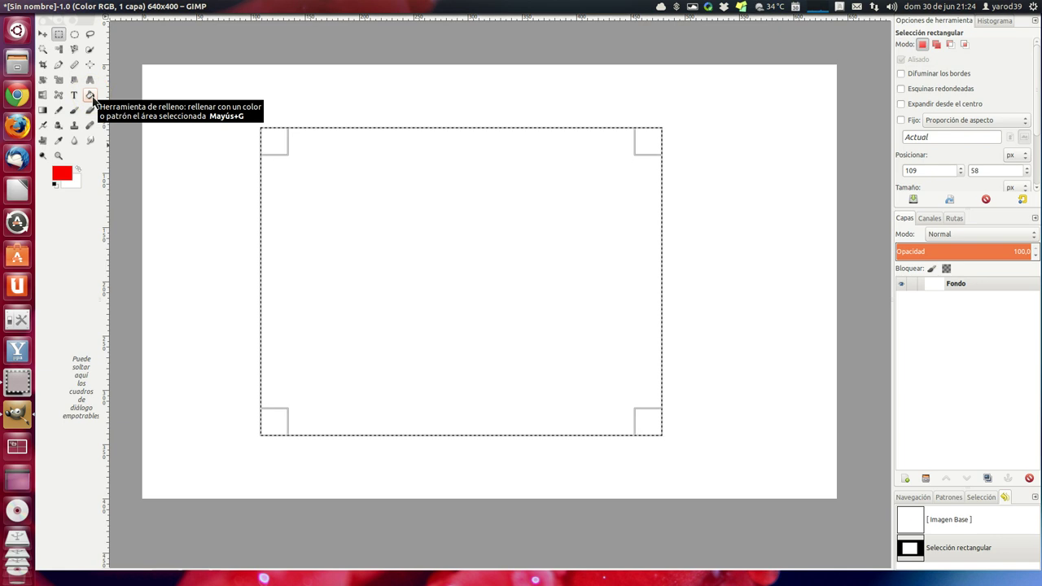
# Fill the rectangular selection with solid red using the Bucket Fill tool.
pyautogui.click(91, 96)
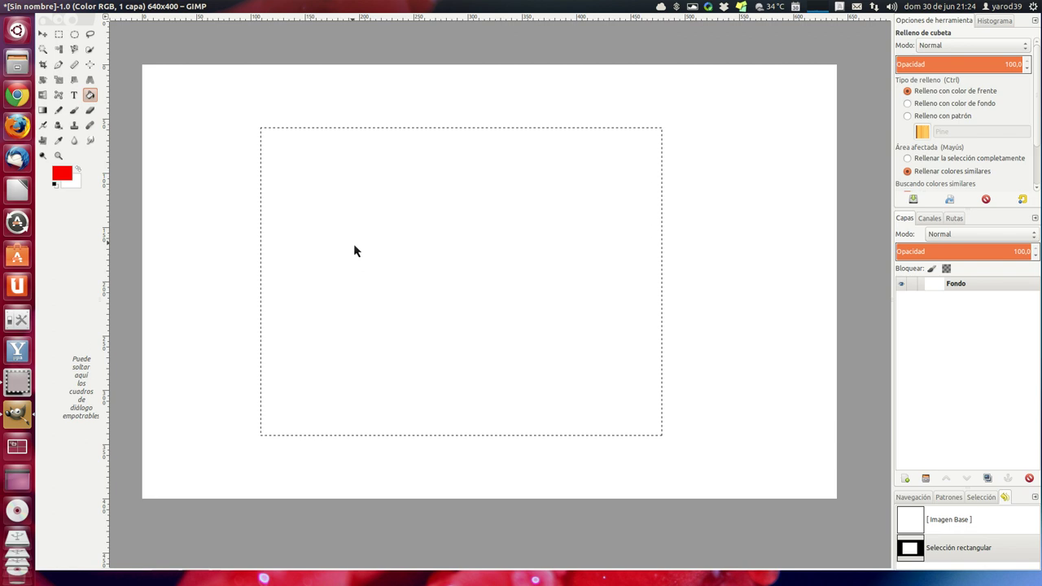
pyautogui.click(354, 245)
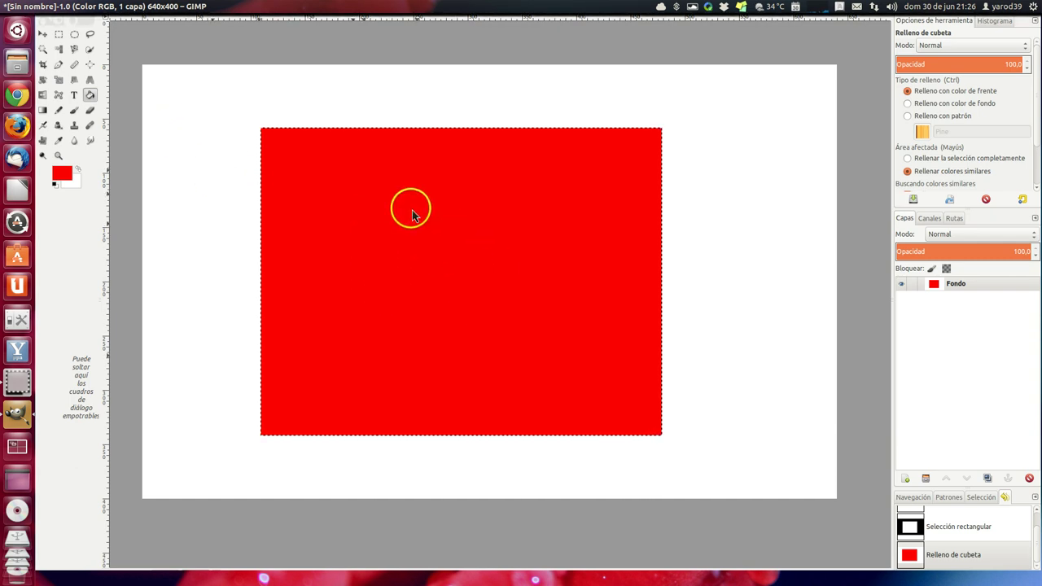
# Undo the red bucket fill and stroke the selection with a 6 px solid red line.
pyautogui.click(83, 8)
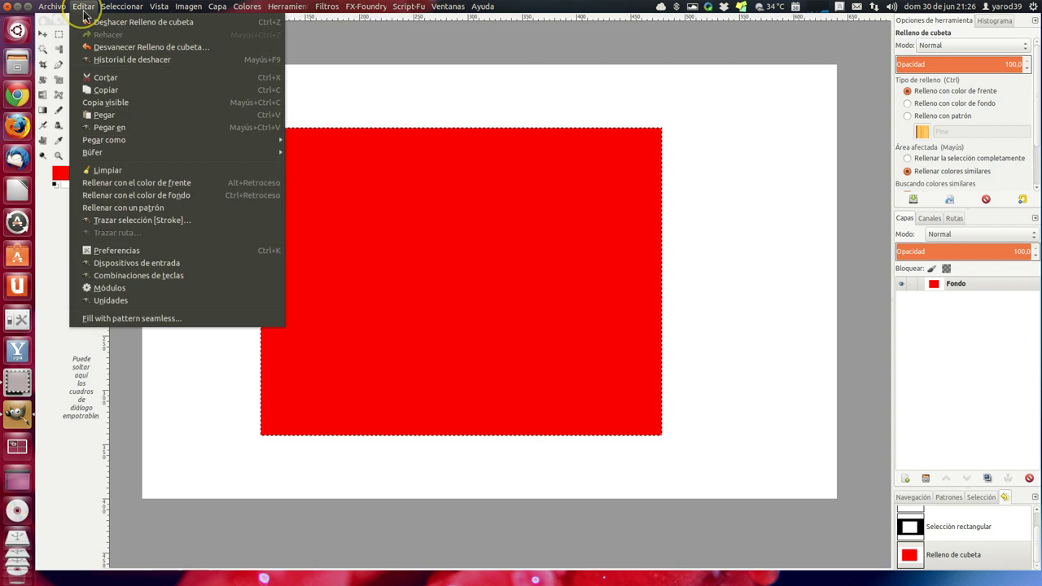
pyautogui.click(88, 22)
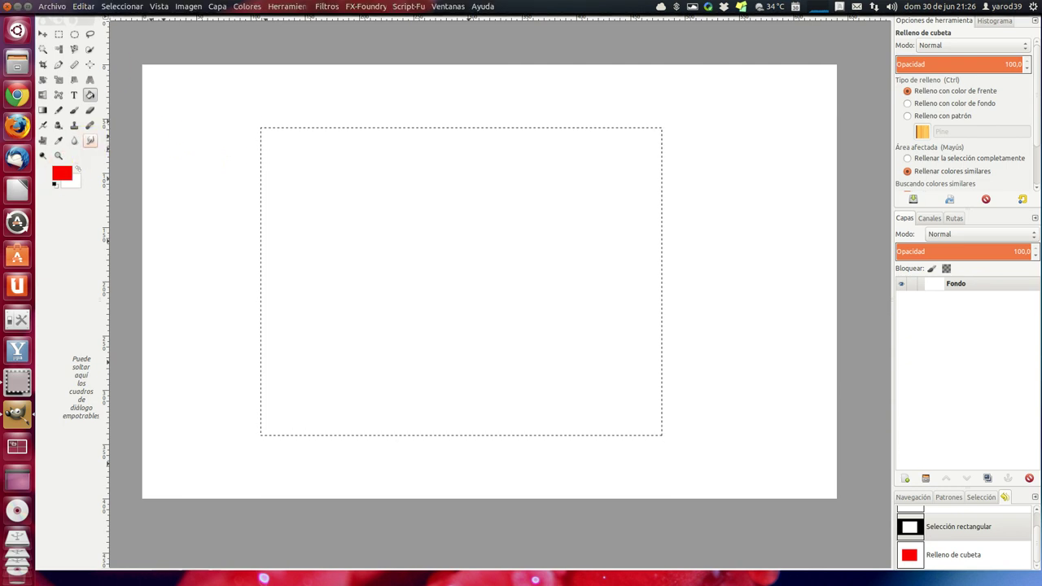
pyautogui.click(84, 6)
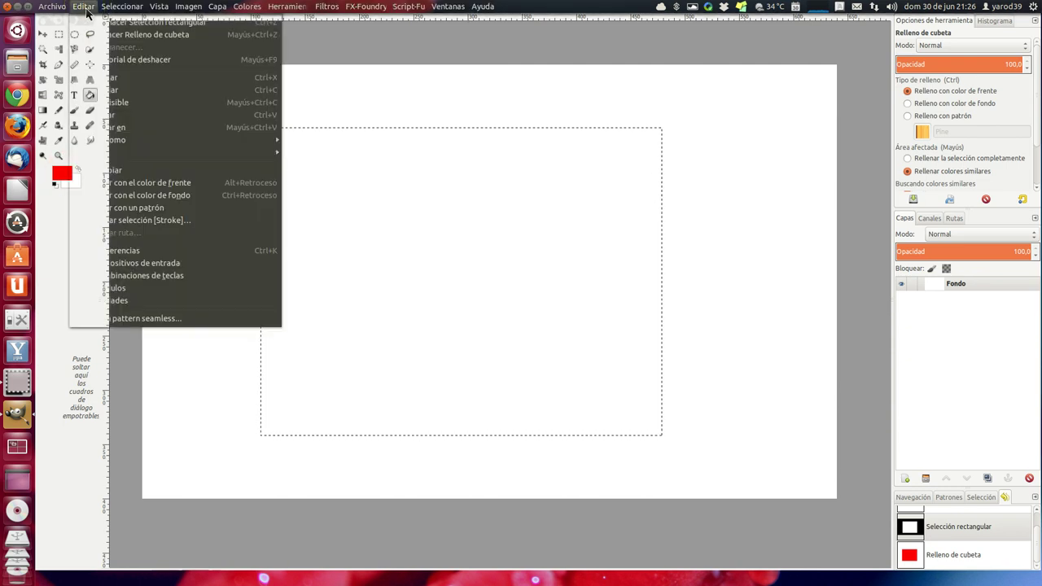
pyautogui.click(116, 222)
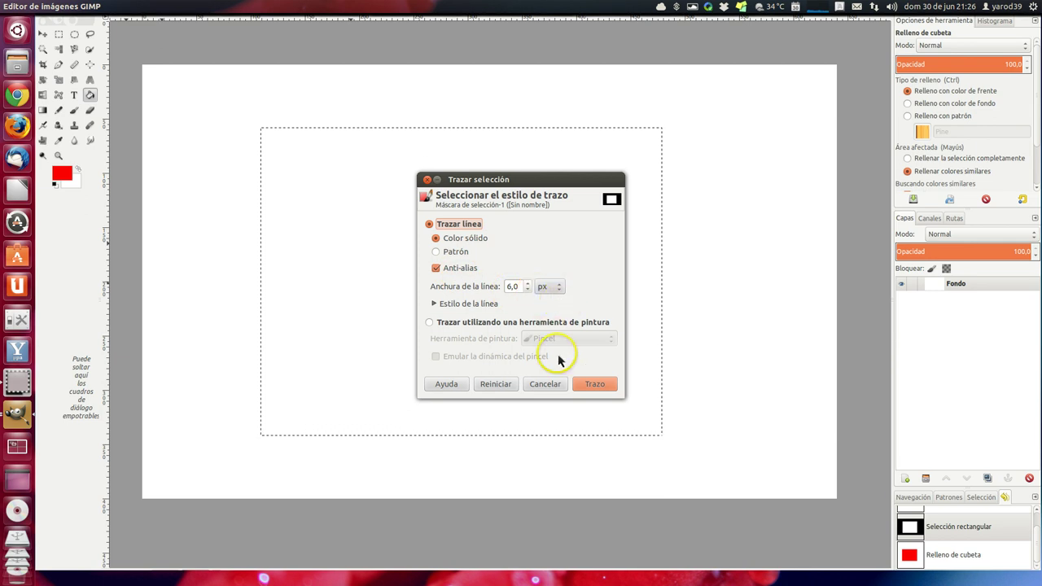
pyautogui.click(597, 385)
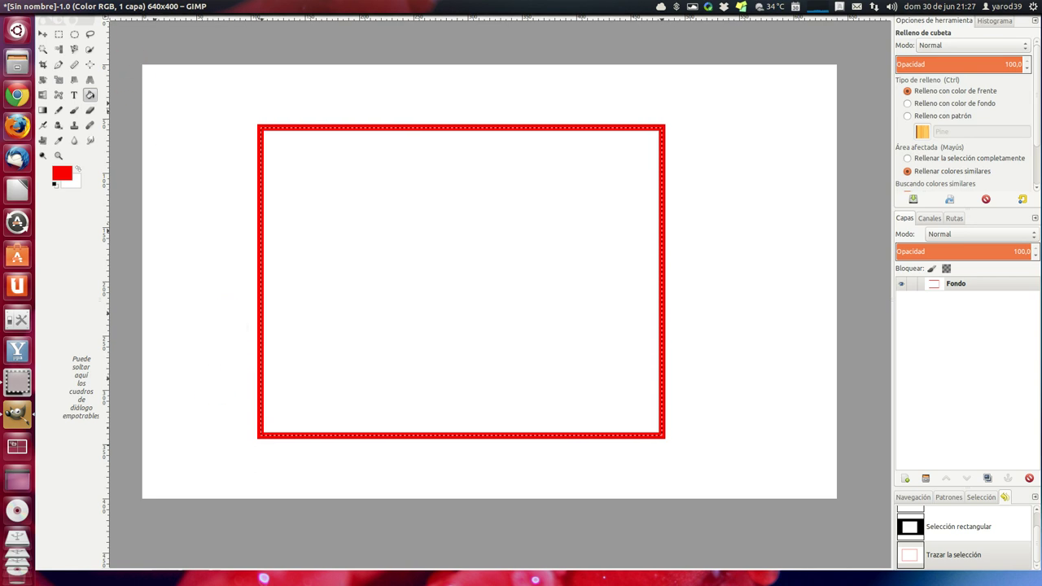
# Undo the red outline and the rectangular selection, leaving the canvas blank white.
pyautogui.click(25, 389)
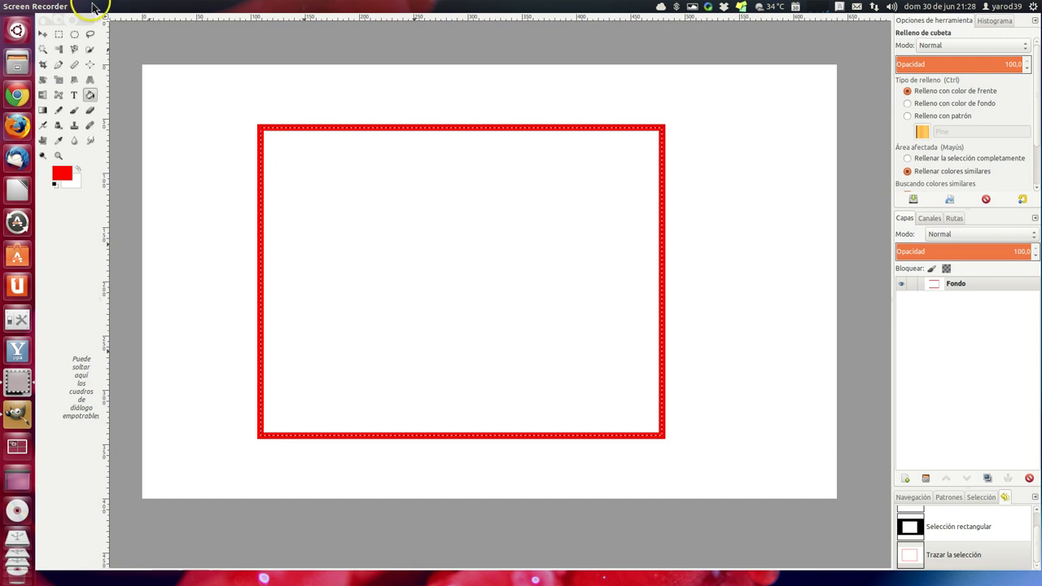
pyautogui.moveTo(93, 8)
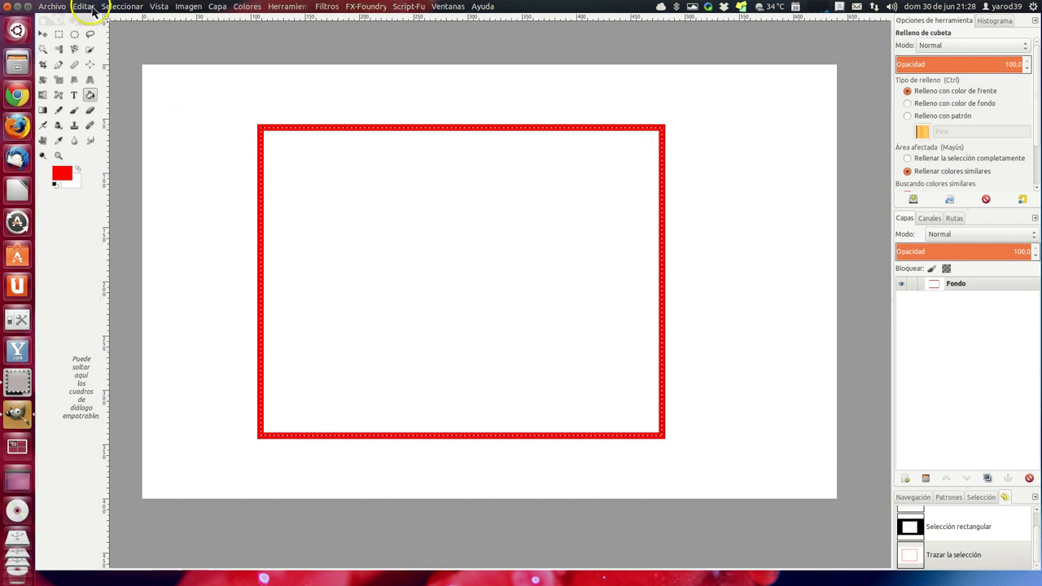
pyautogui.click(82, 11)
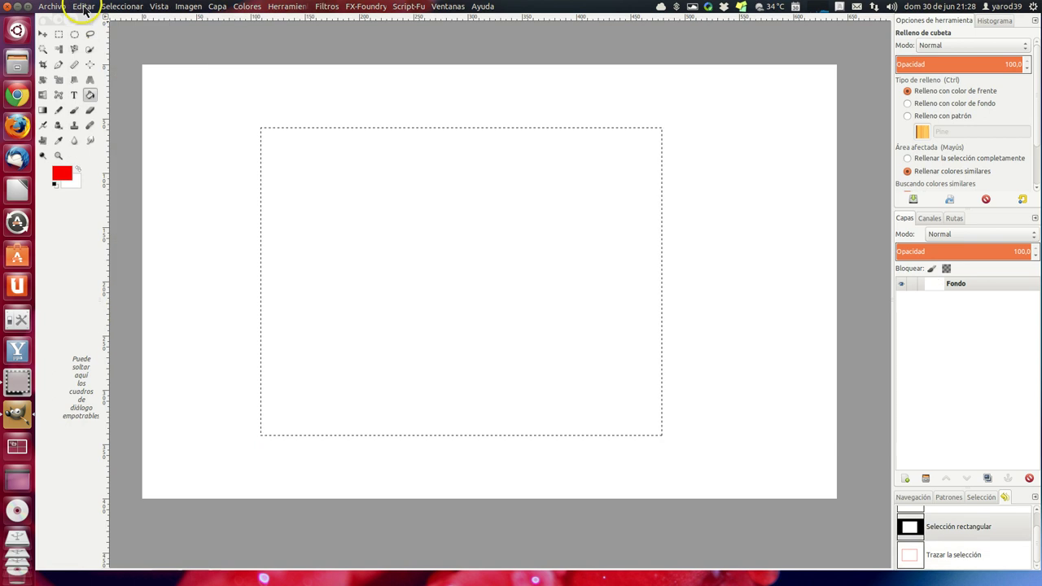
pyautogui.click(84, 9)
pyautogui.click(86, 24)
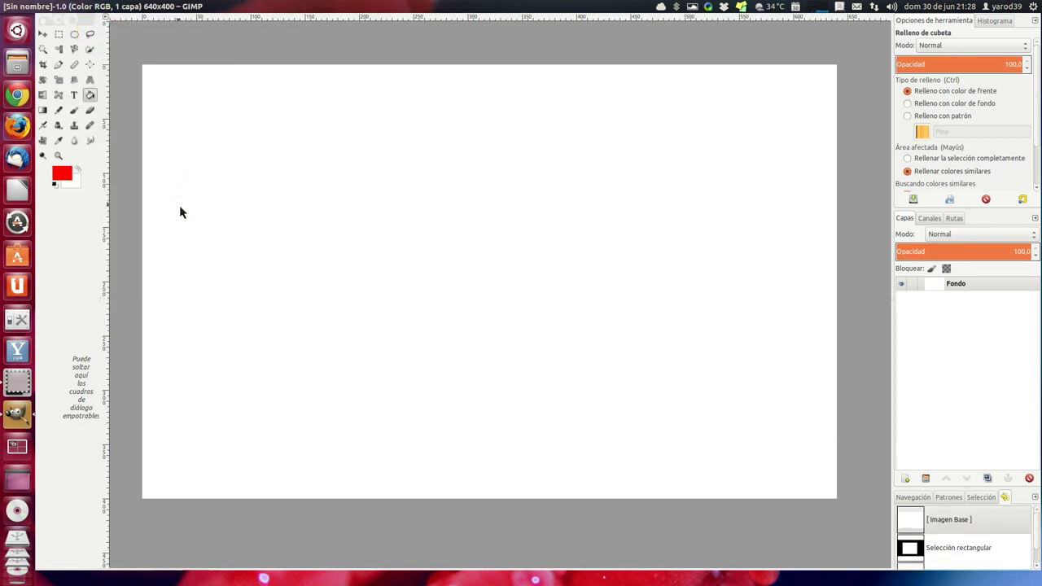
pyautogui.moveTo(181, 214); pyautogui.dragTo(187, 225)
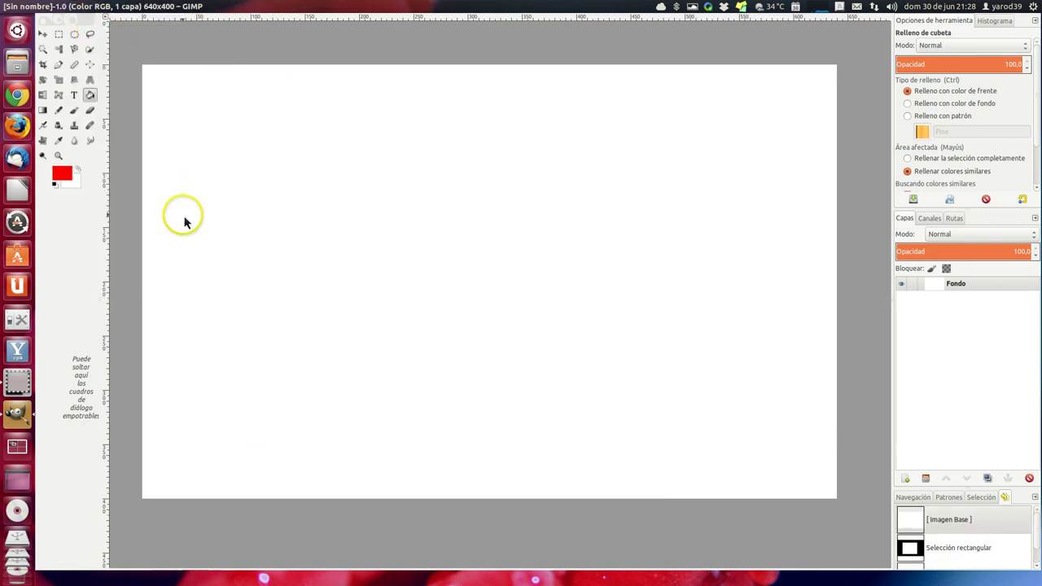
pyautogui.click(75, 35)
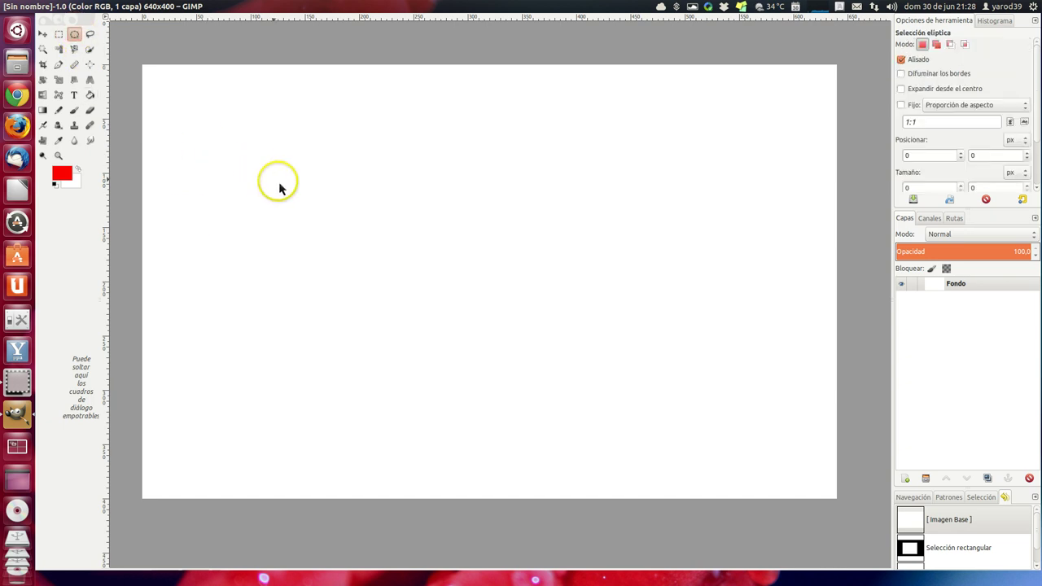
# Select a 390×225 px ellipse at the canvas centre and set the foreground colour to blue (0202fb).
pyautogui.moveTo(279, 181); pyautogui.dragTo(697, 420)
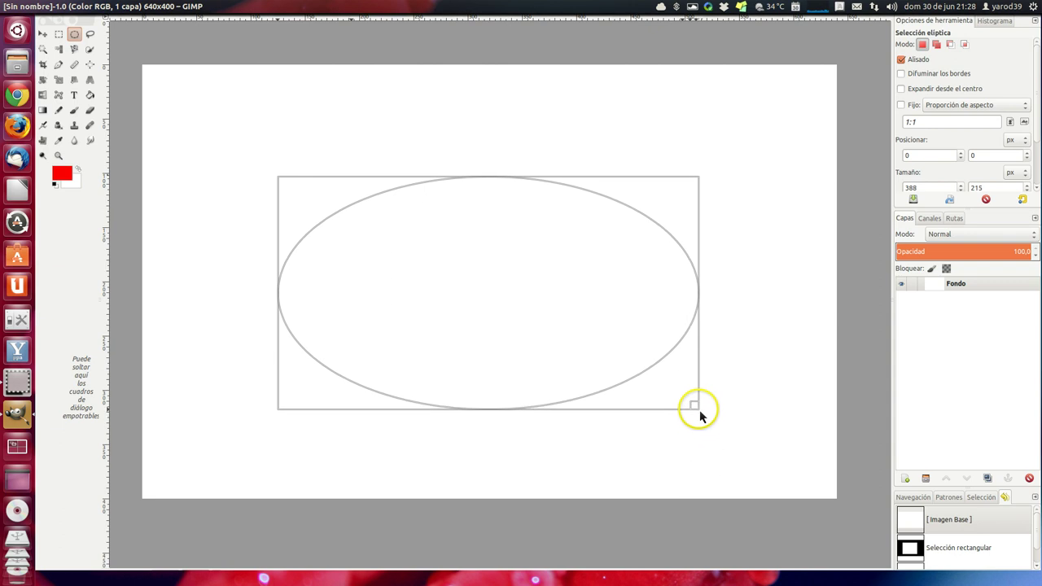
pyautogui.moveTo(697, 420); pyautogui.dragTo(701, 420)
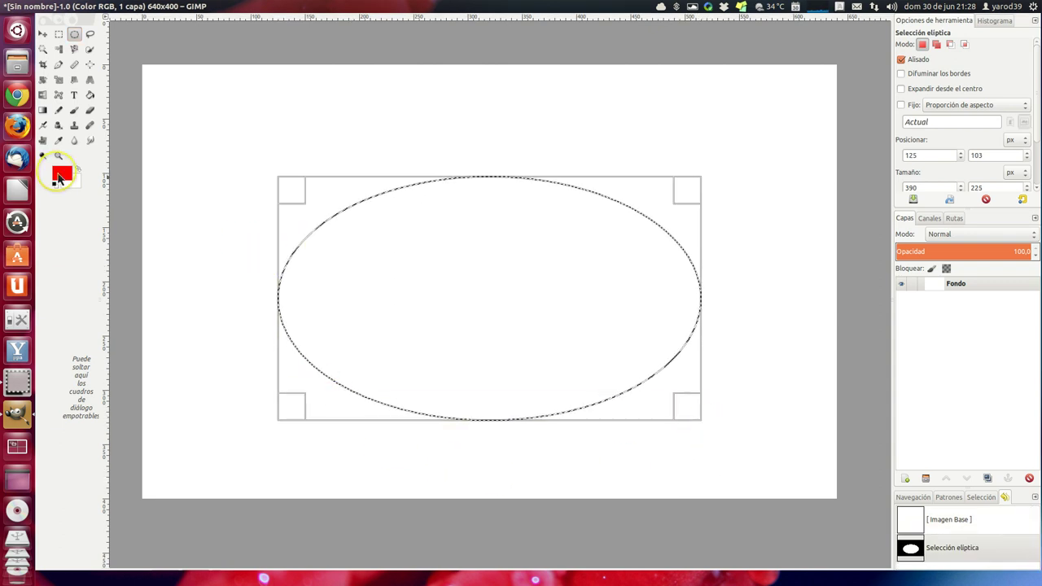
pyautogui.click(62, 174)
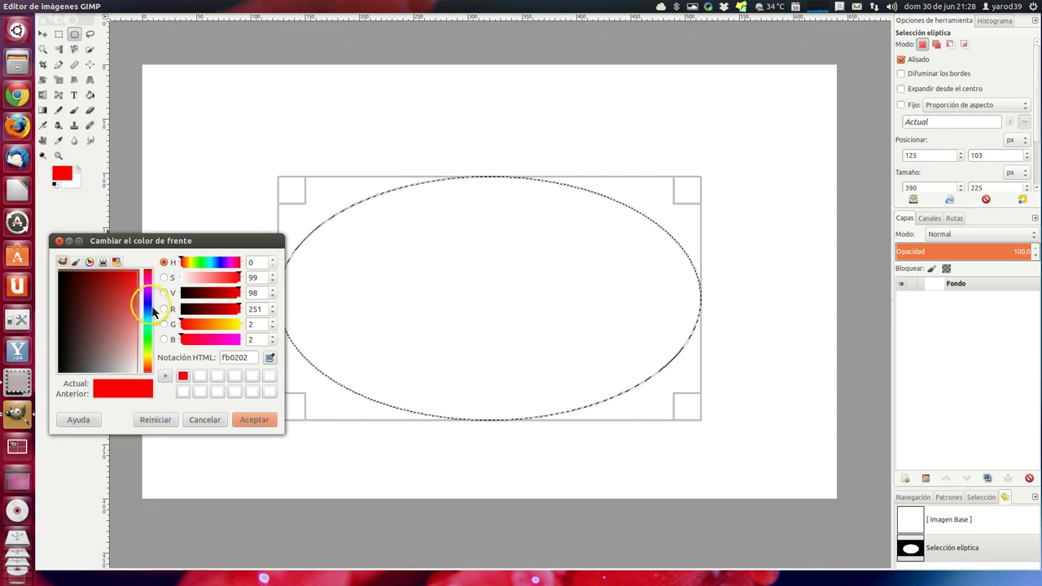
pyautogui.moveTo(145, 293); pyautogui.dragTo(149, 324)
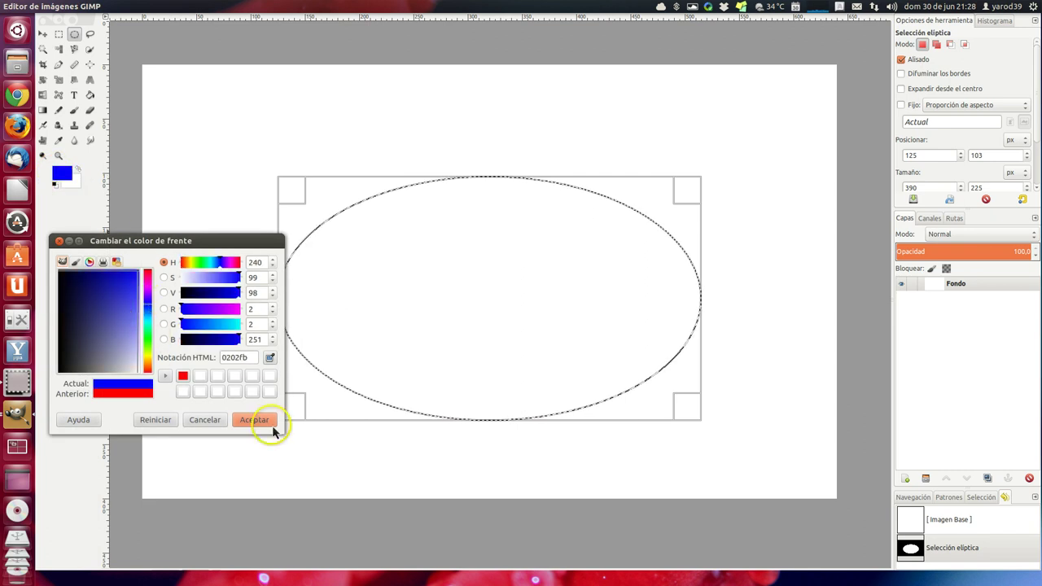
pyautogui.click(256, 422)
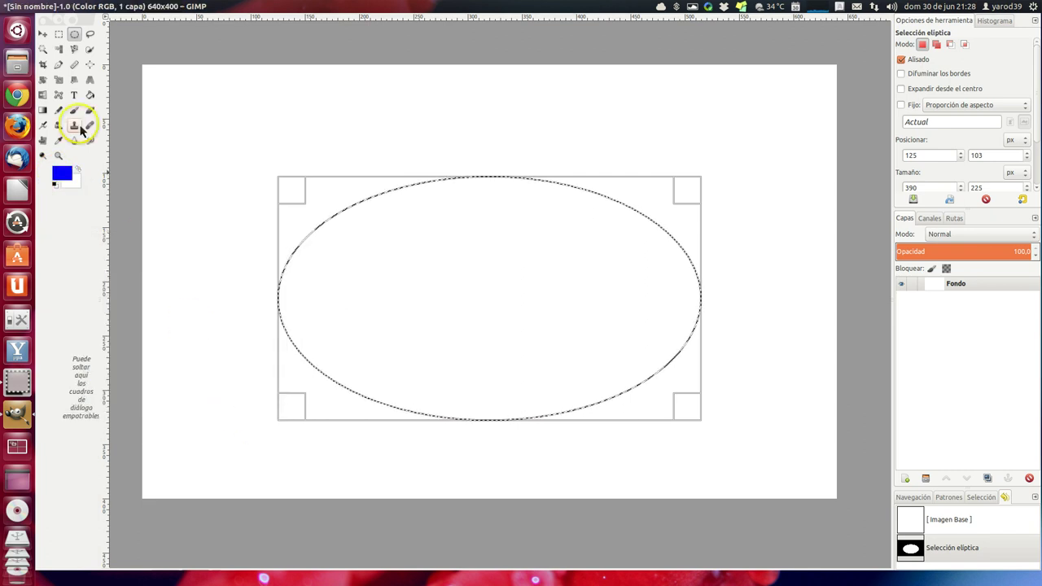
pyautogui.click(89, 94)
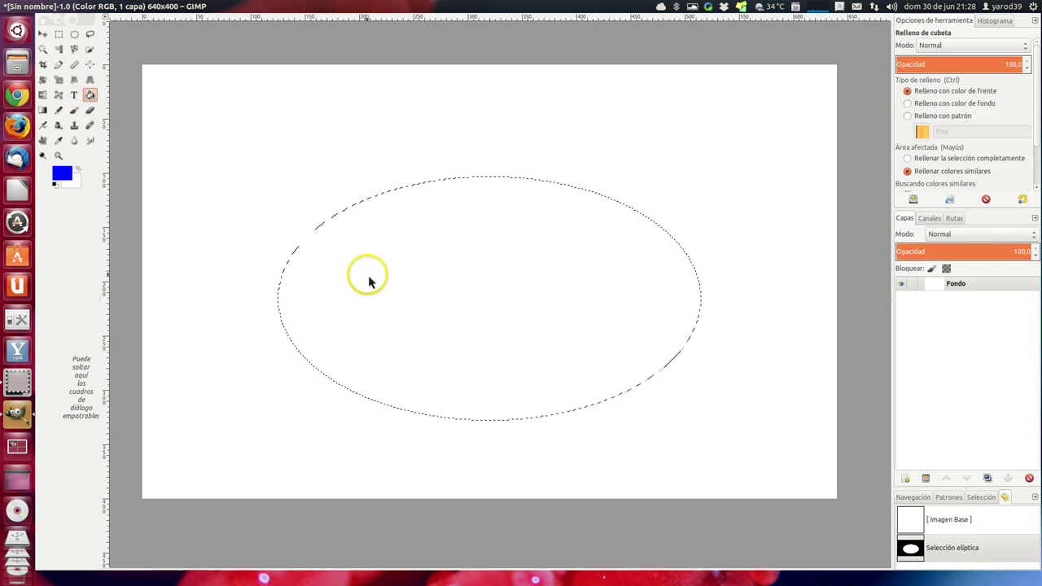
pyautogui.click(410, 297)
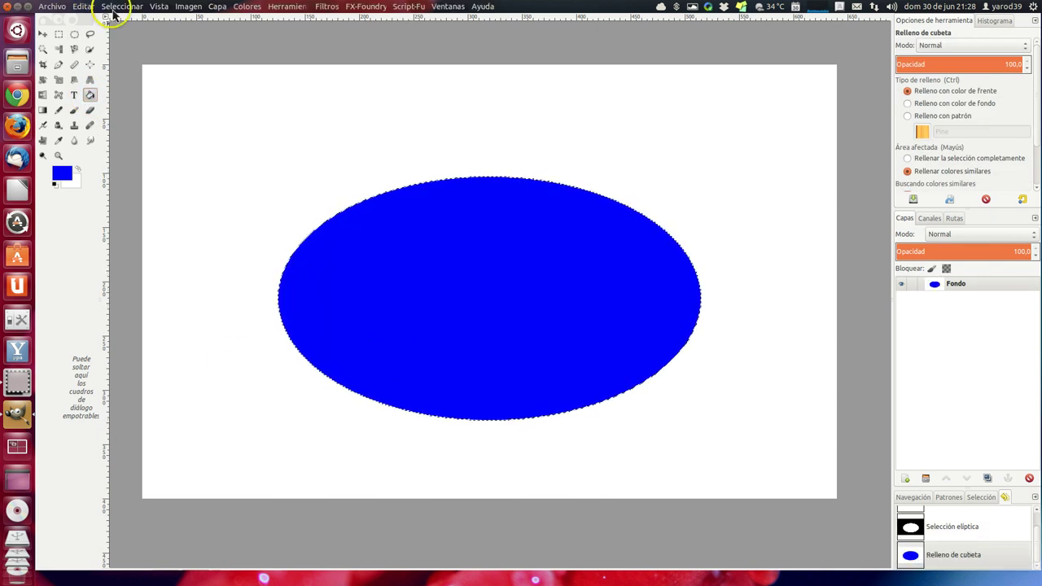
pyautogui.click(114, 7)
pyautogui.click(86, 22)
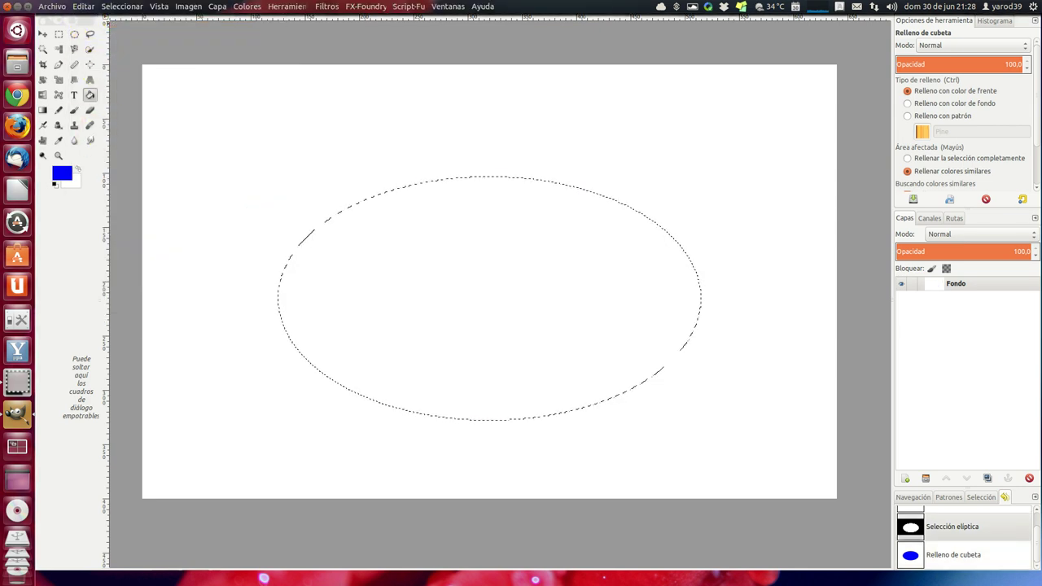
pyautogui.click(82, 7)
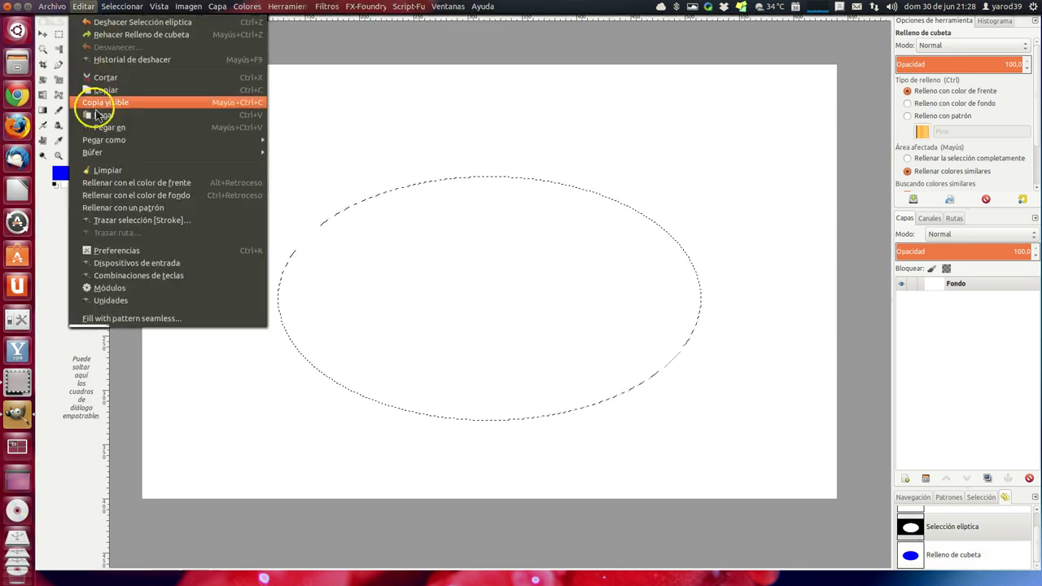
pyautogui.click(95, 130)
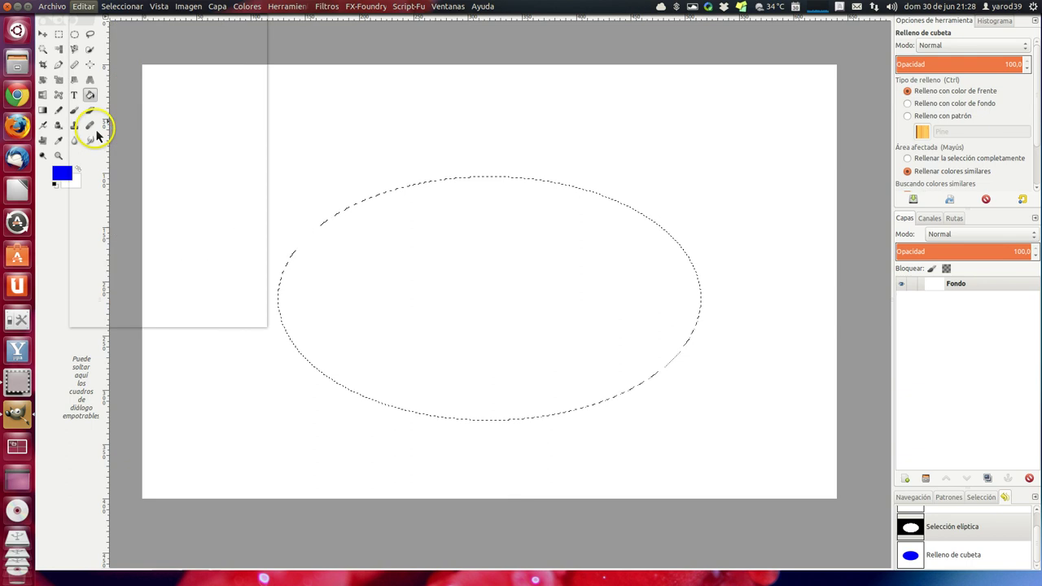
# Stroke the elliptical selection with a 6 px solid blue line.
pyautogui.click(106, 220)
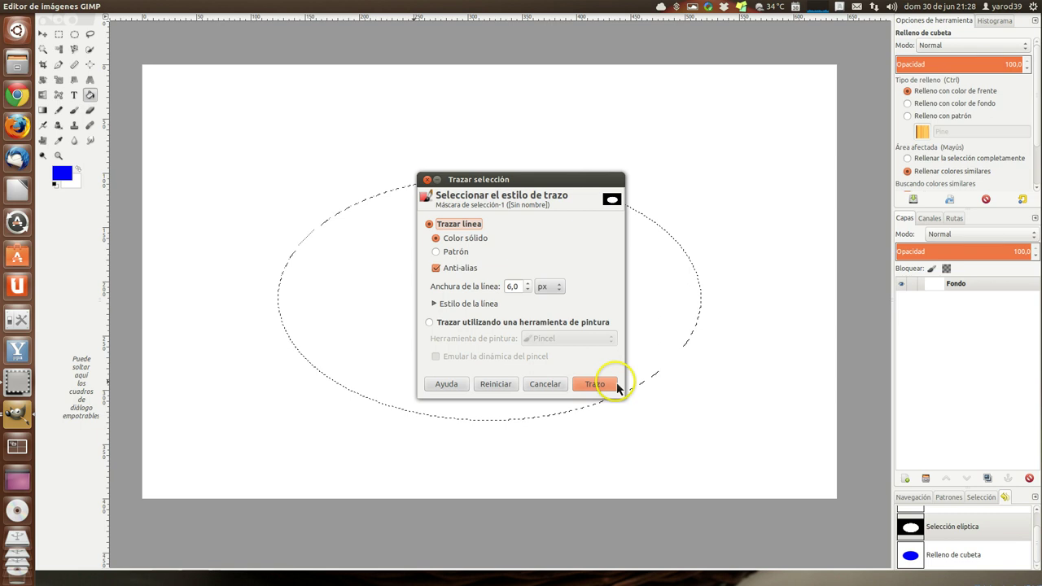
pyautogui.click(603, 385)
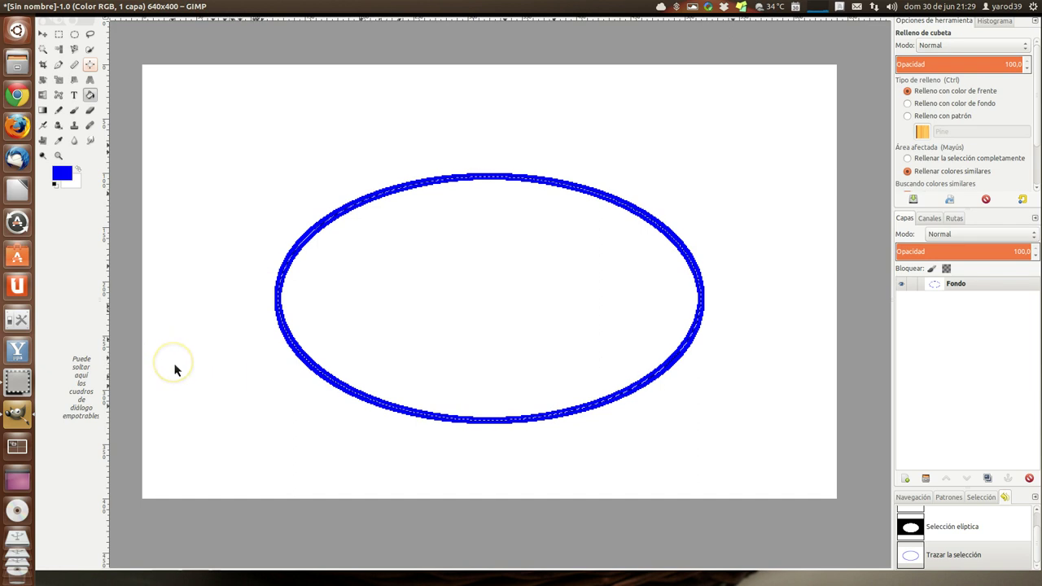
pyautogui.click(42, 33)
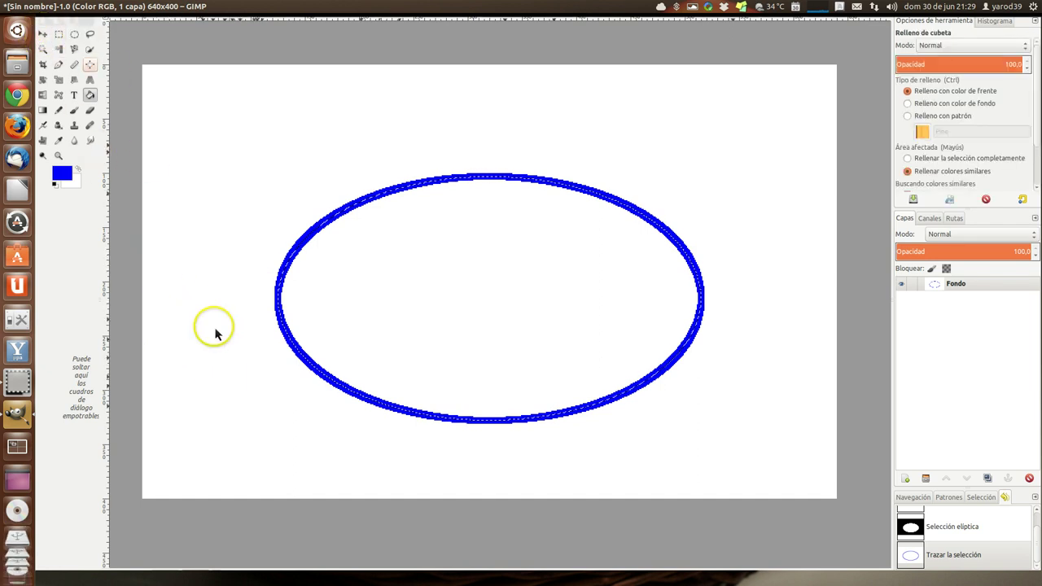
pyautogui.click(228, 372)
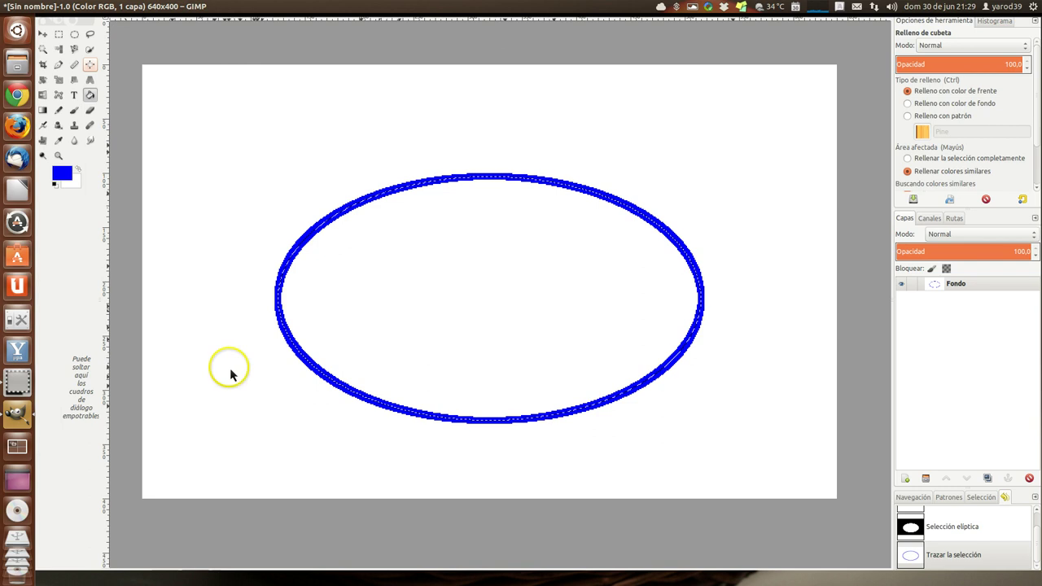